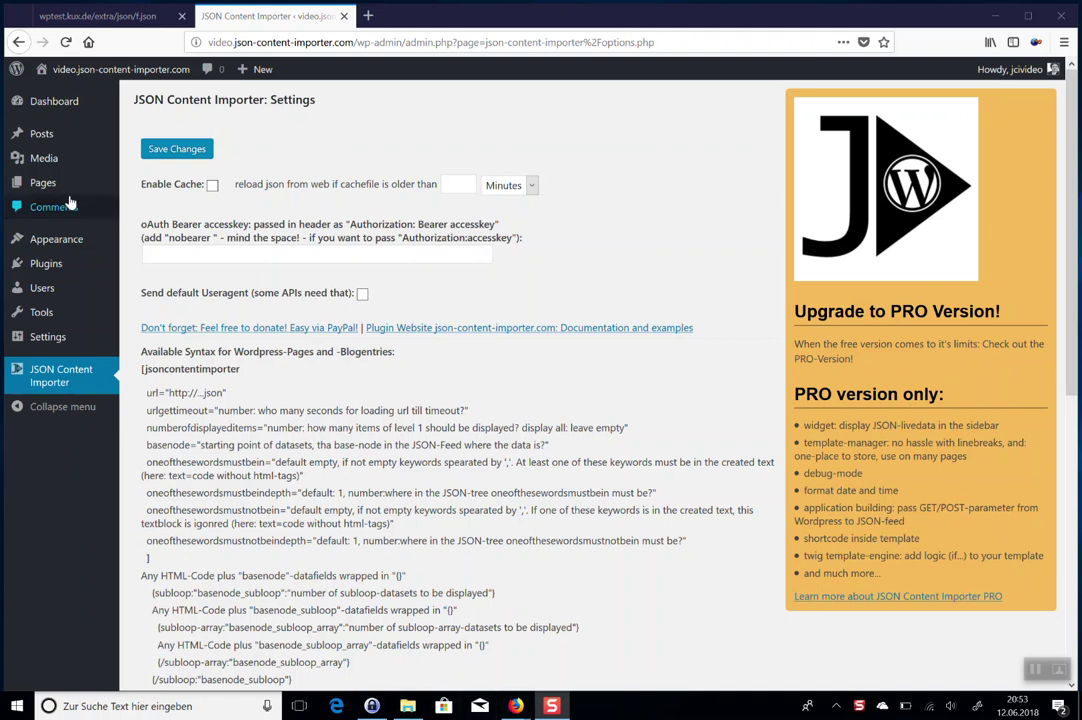
Bring up the Pages submenu in the admin sidebar, showing All Pages and Add New.
{"action": "mouse_move", "coordinate": [26, 195]}
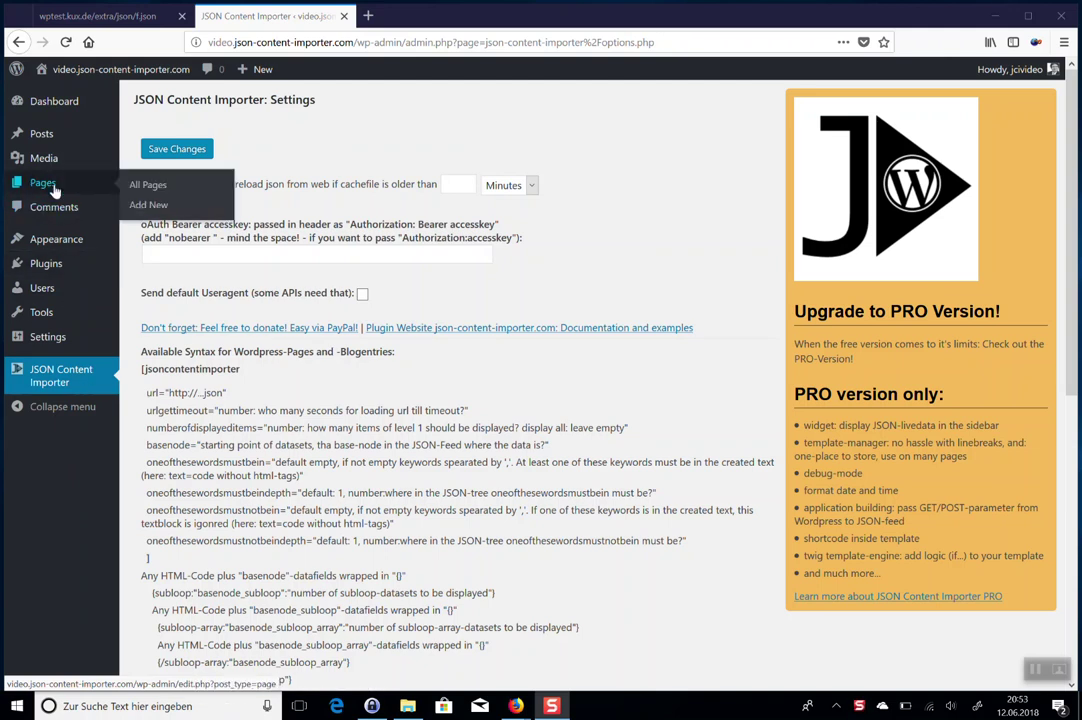
Create a new page and start its body with '[jsoncontentimporter url=' in the Text editor.
{"action": "left_click", "coordinate": [142, 211]}
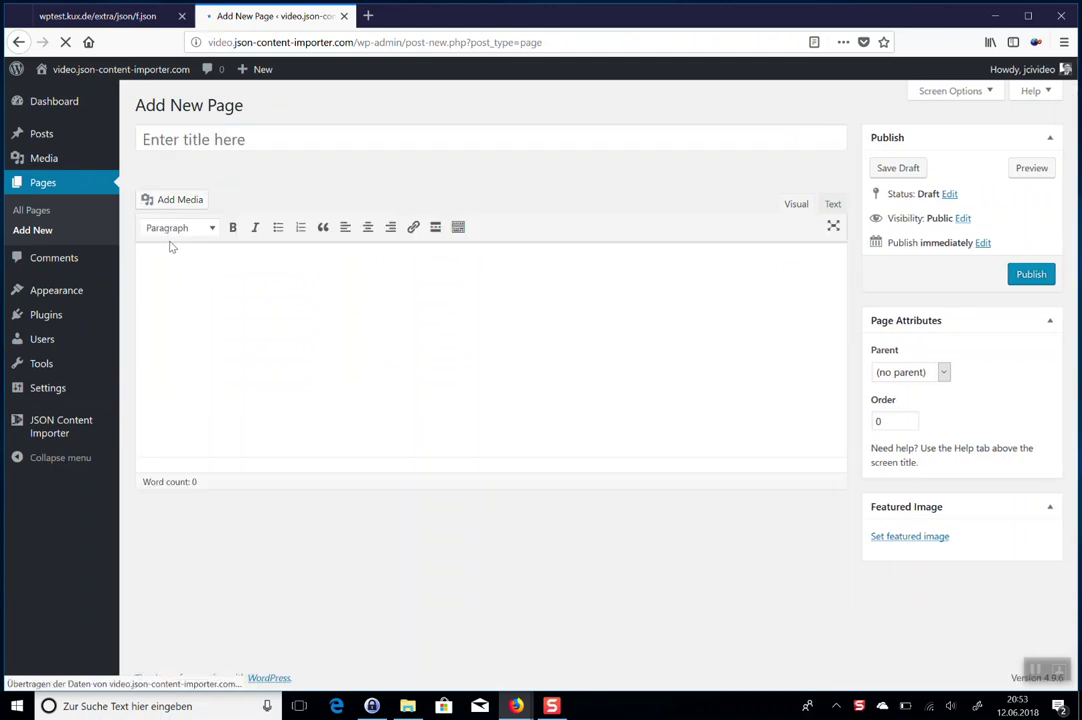
{"action": "left_click", "coordinate": [181, 261]}
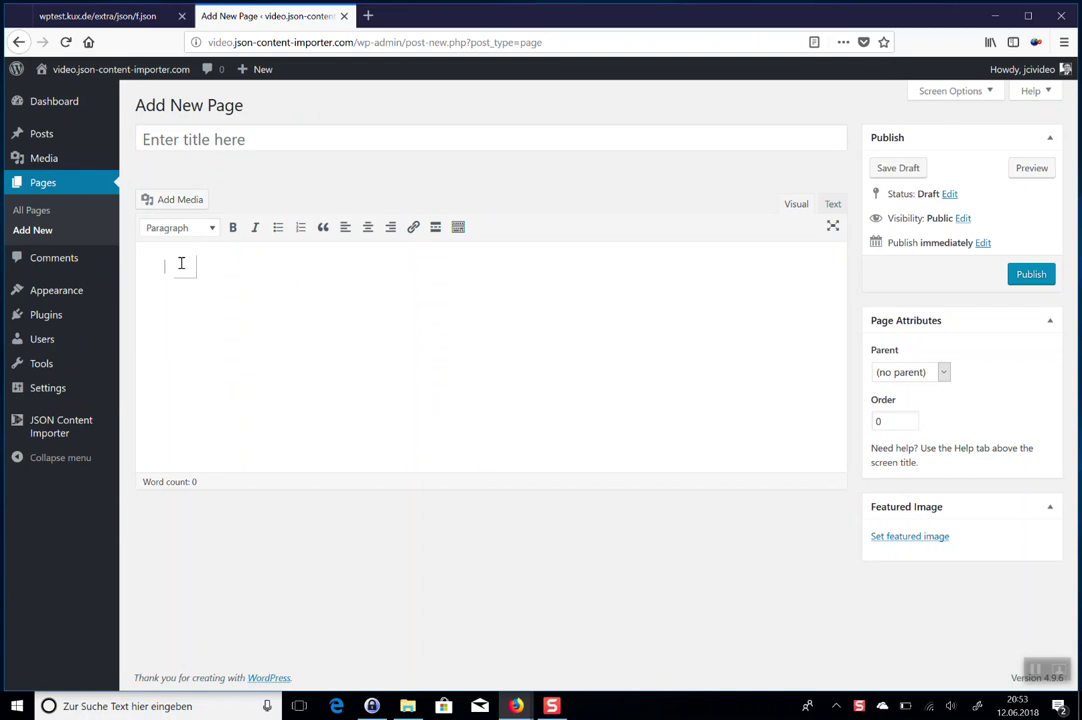
{"action": "left_click", "coordinate": [832, 204]}
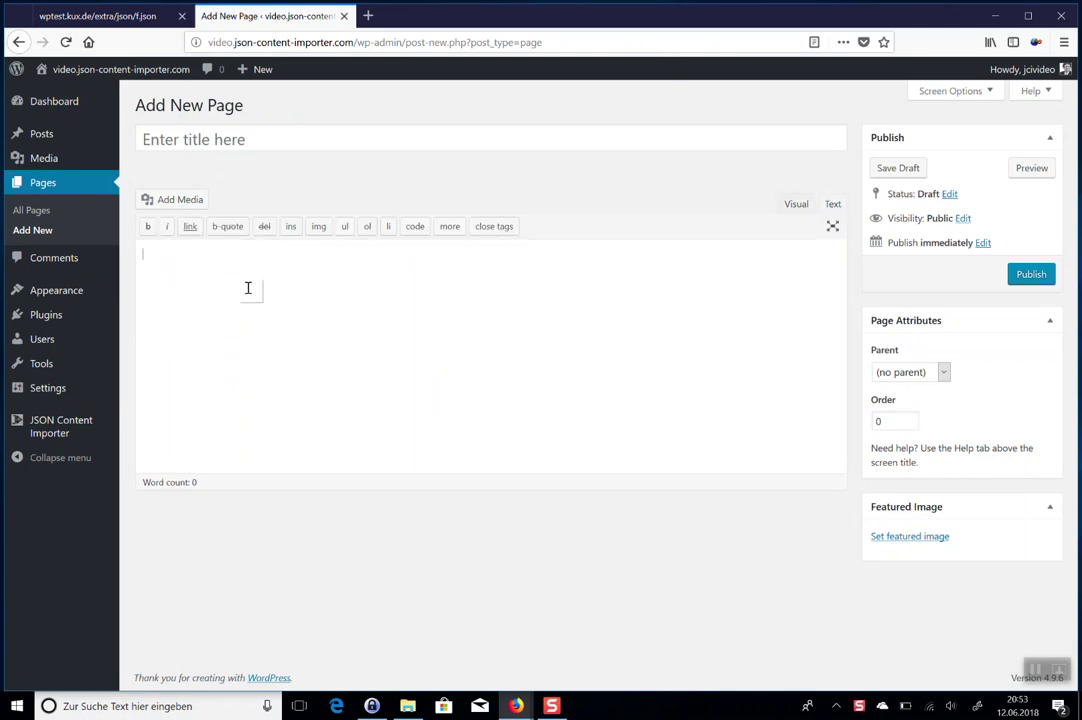
{"action": "type", "text": "[jsoncontentimporter url="}
Copy the f.json feed address from the other tab and paste it after url=.
{"action": "left_click", "coordinate": [45, 15]}
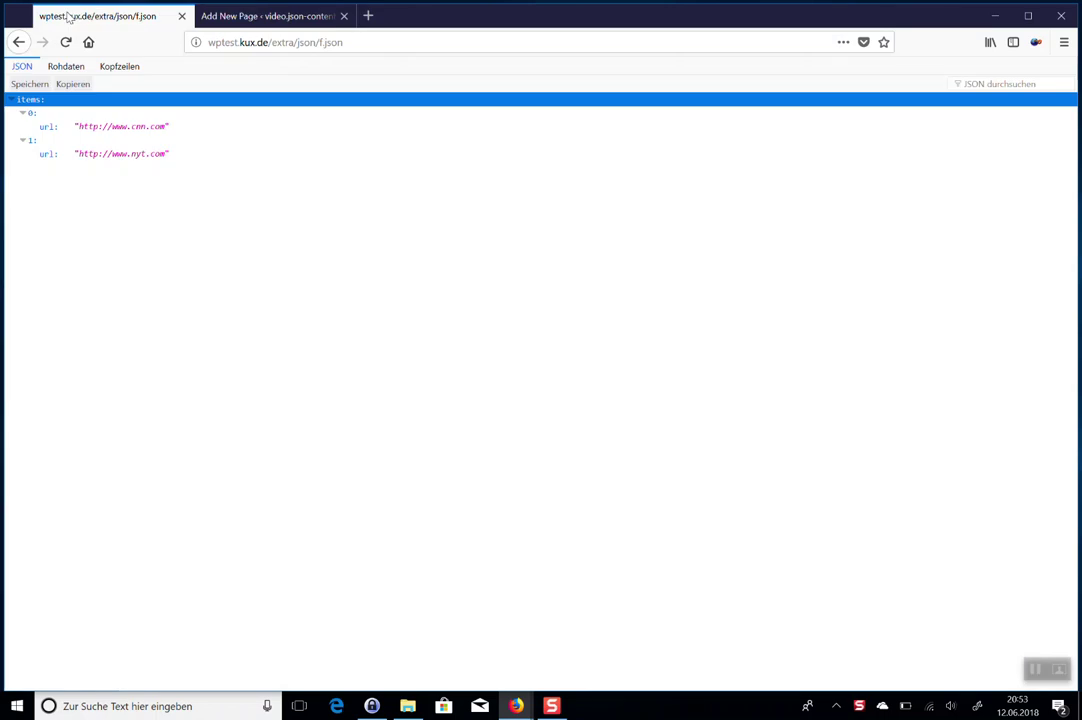
{"action": "left_click", "coordinate": [268, 43]}
{"action": "key", "text": "ctrl+c"}
{"action": "right_click", "coordinate": [273, 43]}
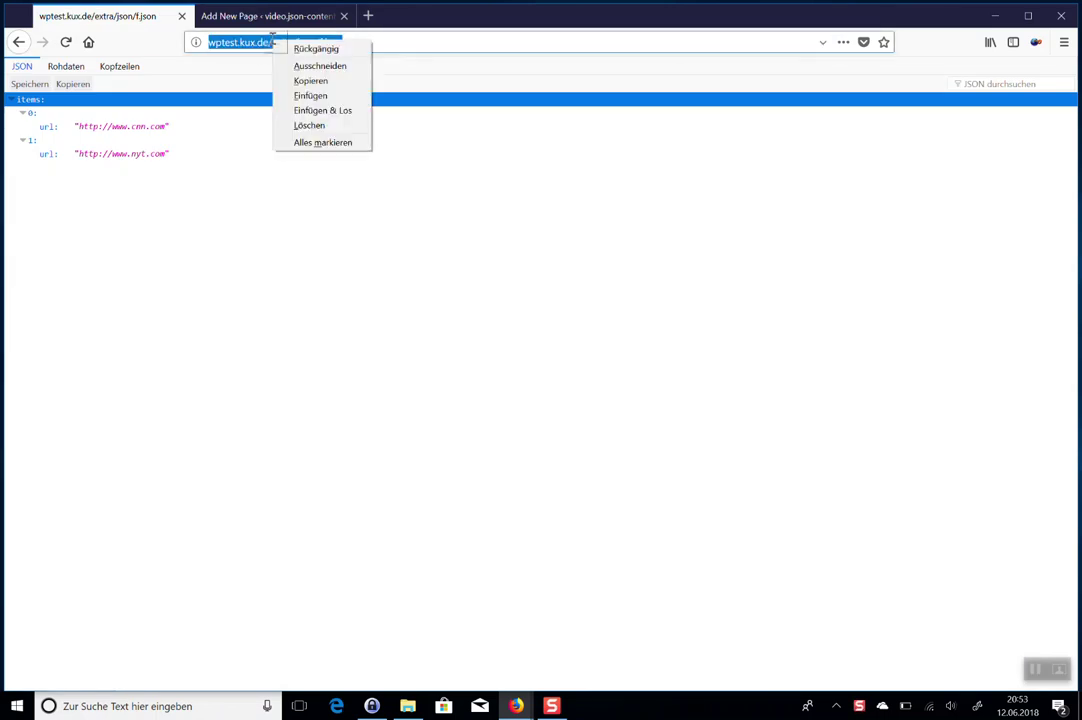
{"action": "left_click", "coordinate": [303, 81]}
{"action": "left_click", "coordinate": [246, 17]}
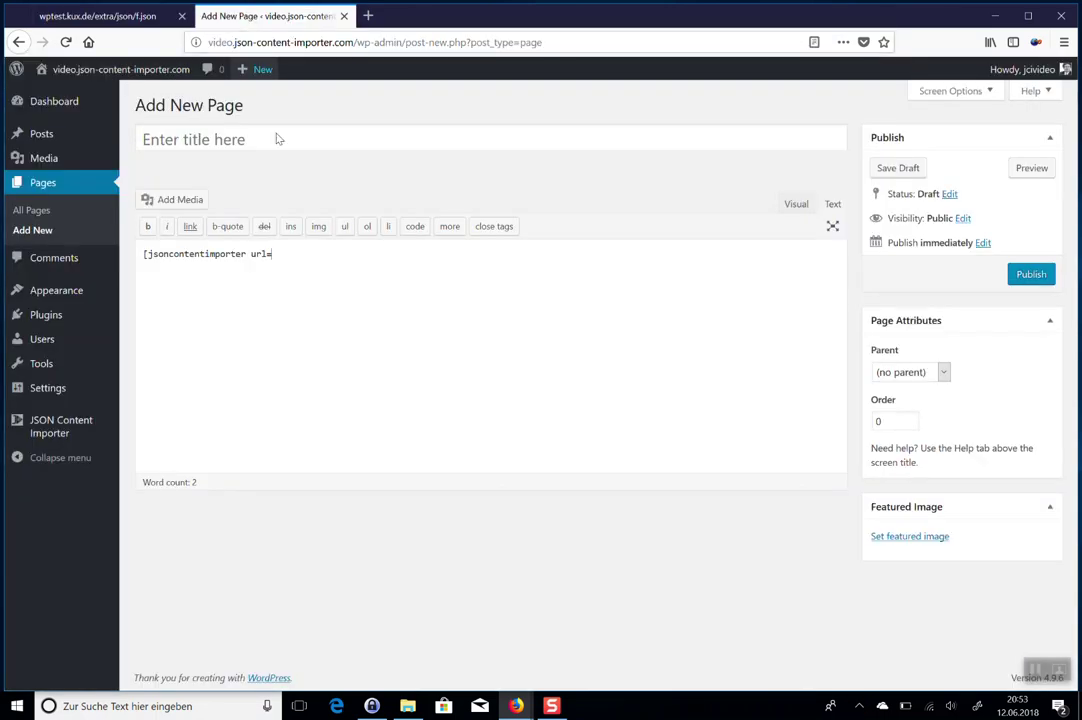
{"action": "right_click", "coordinate": [294, 253]}
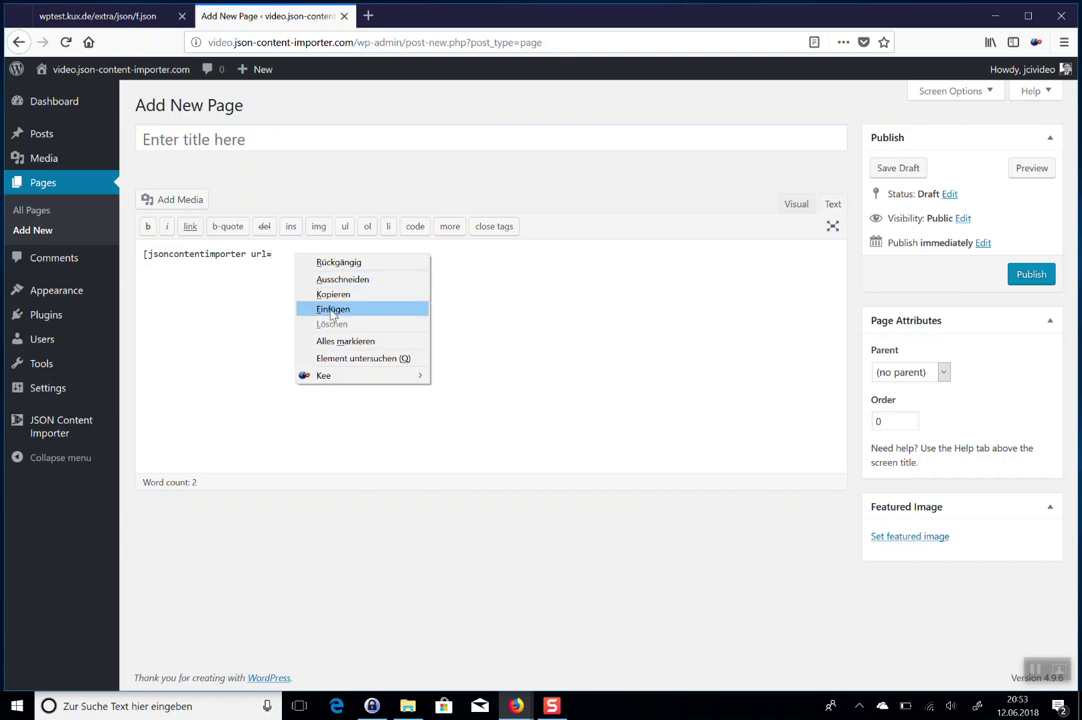
{"action": "left_click", "coordinate": [331, 309]}
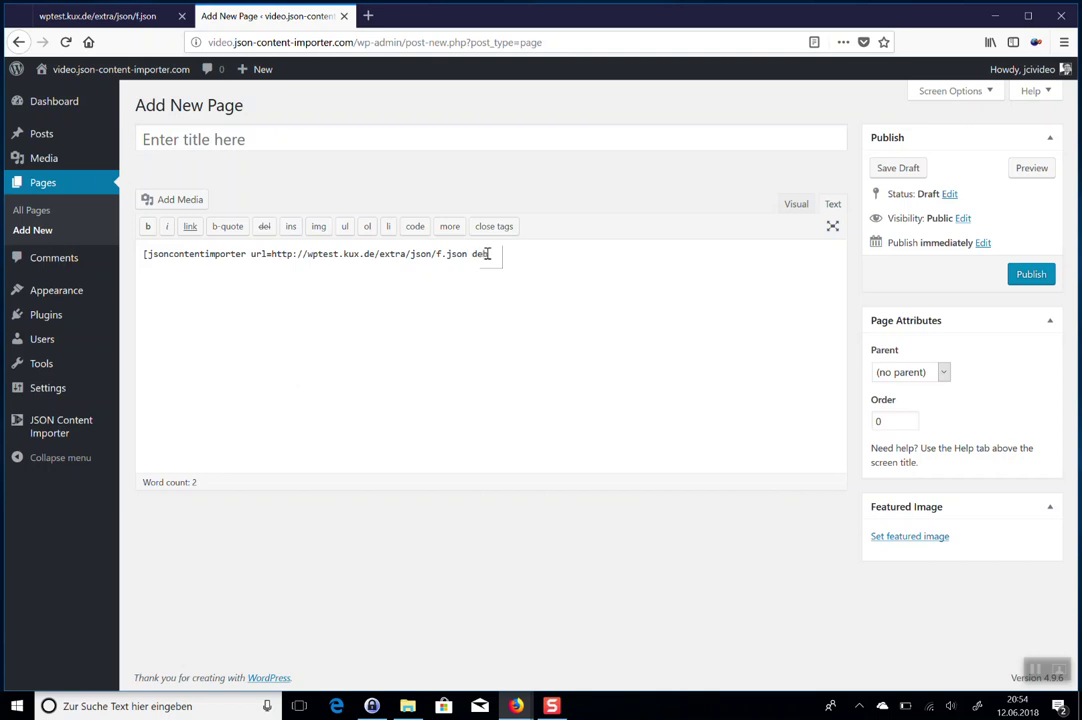
Finish the shortcode with debugmode=10, the word test and the closing [/jsoncontentimporter] tag.
{"action": "type", "text": "10]test[/jsonc"}
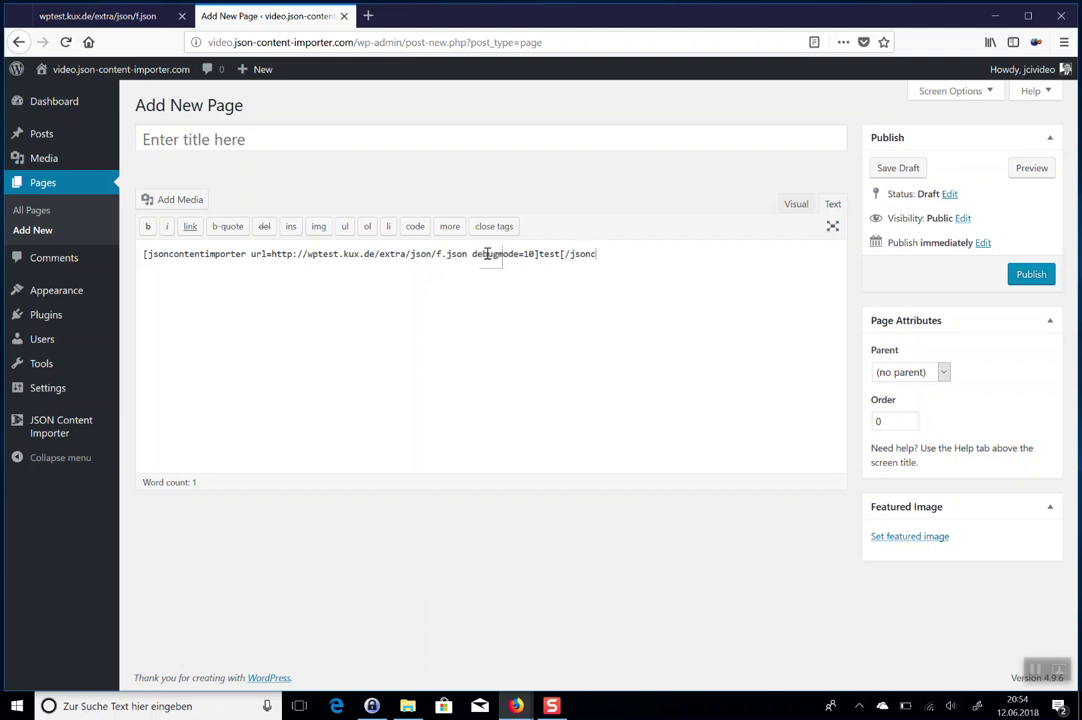
{"action": "type", "text": "uim"}
{"action": "key", "text": "BackSpace"}
{"action": "key", "text": "BackSpace"}
{"action": "key", "text": "BackSpace"}
{"action": "type", "text": "importer]"}
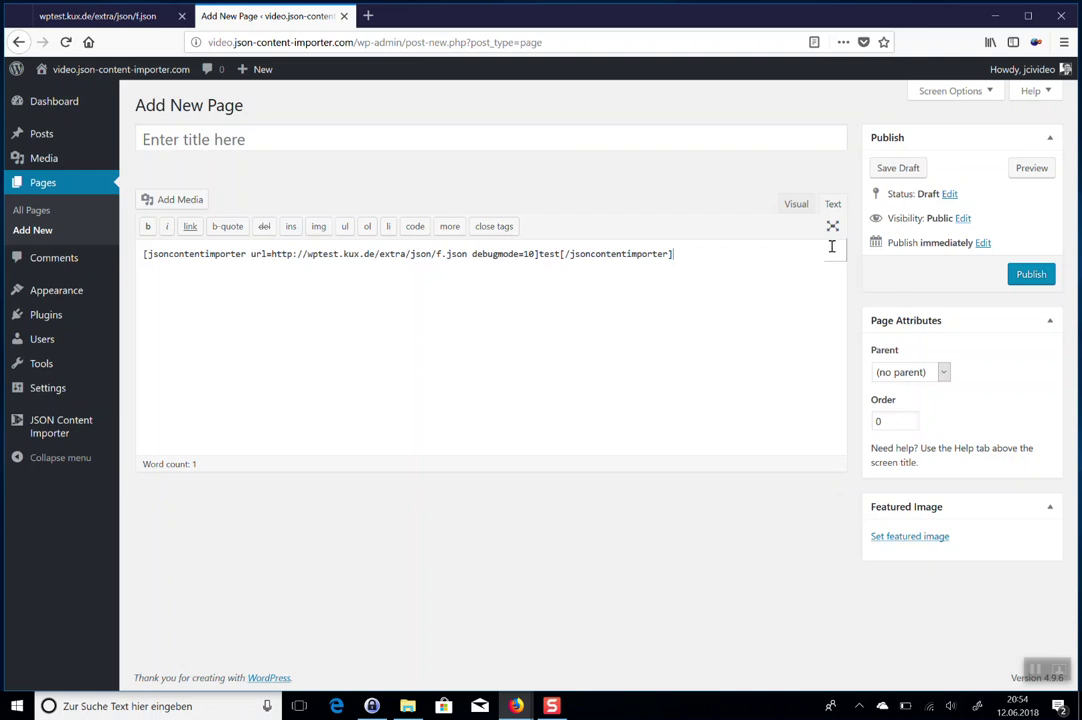
{"action": "left_click", "coordinate": [1032, 168]}
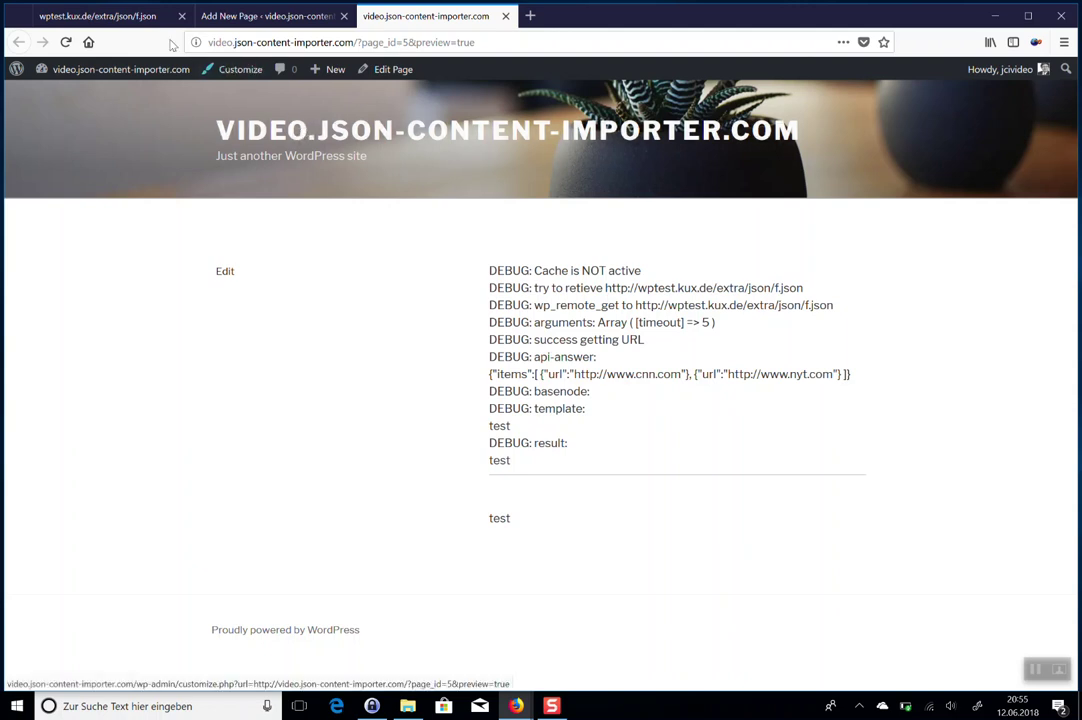
{"action": "left_click", "coordinate": [210, 17]}
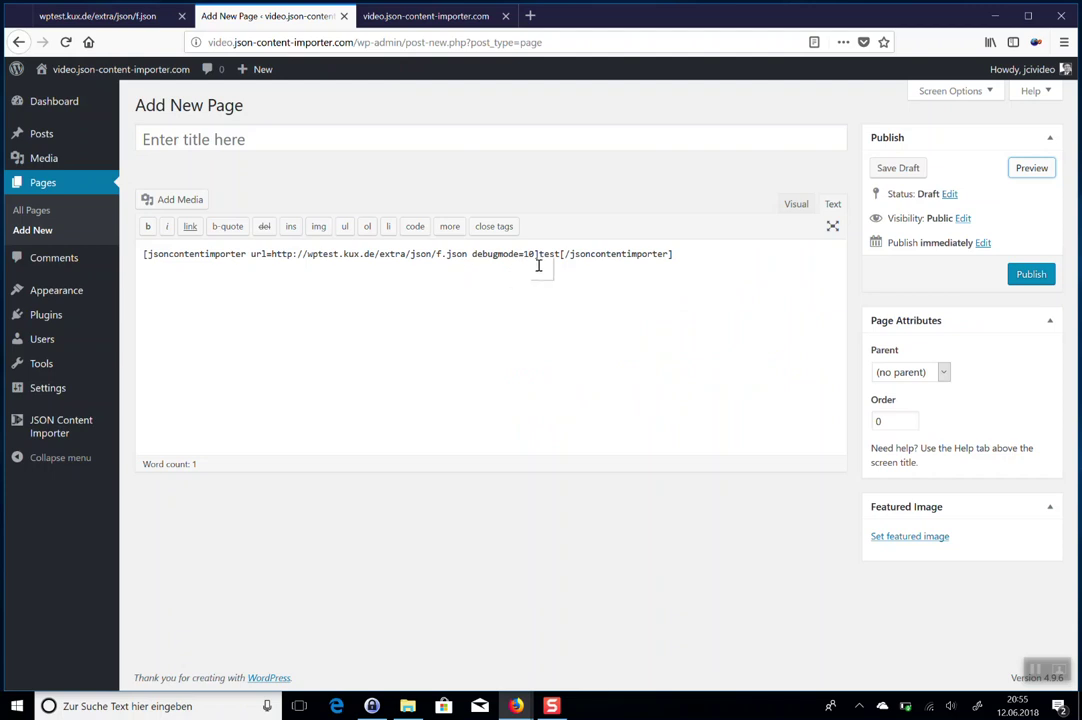
Add basenode=items to the shortcode and check the feed's structure in the JSON tab.
{"action": "left_click", "coordinate": [473, 256]}
{"action": "type", "text": "baseno"}
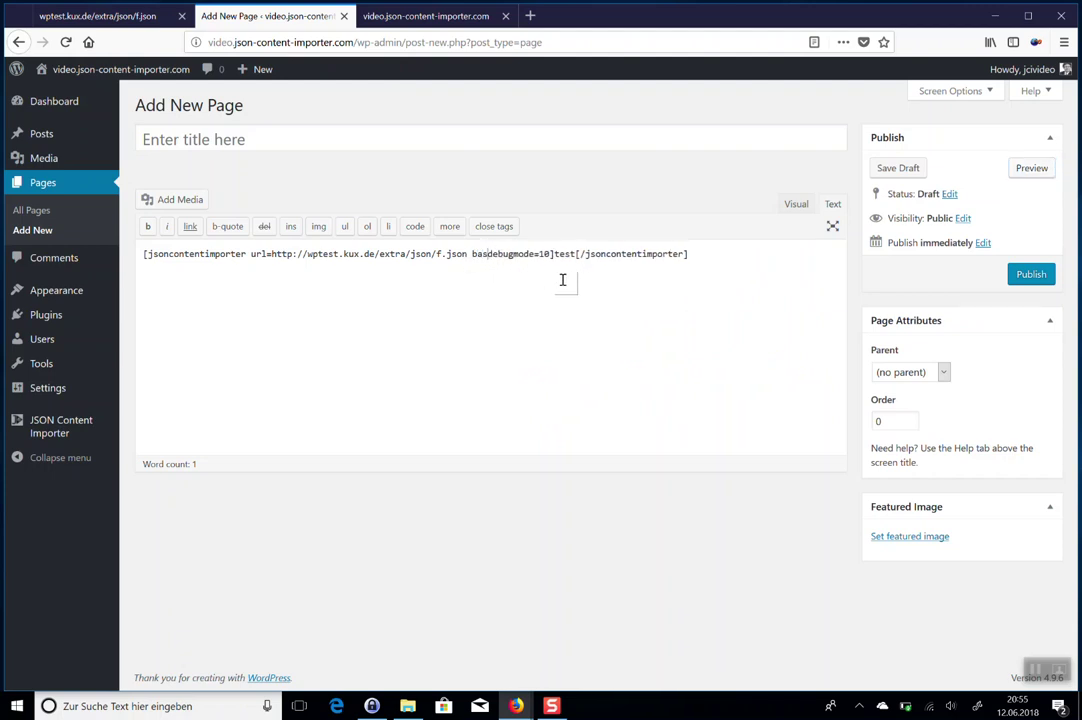
{"action": "type", "text": "de="}
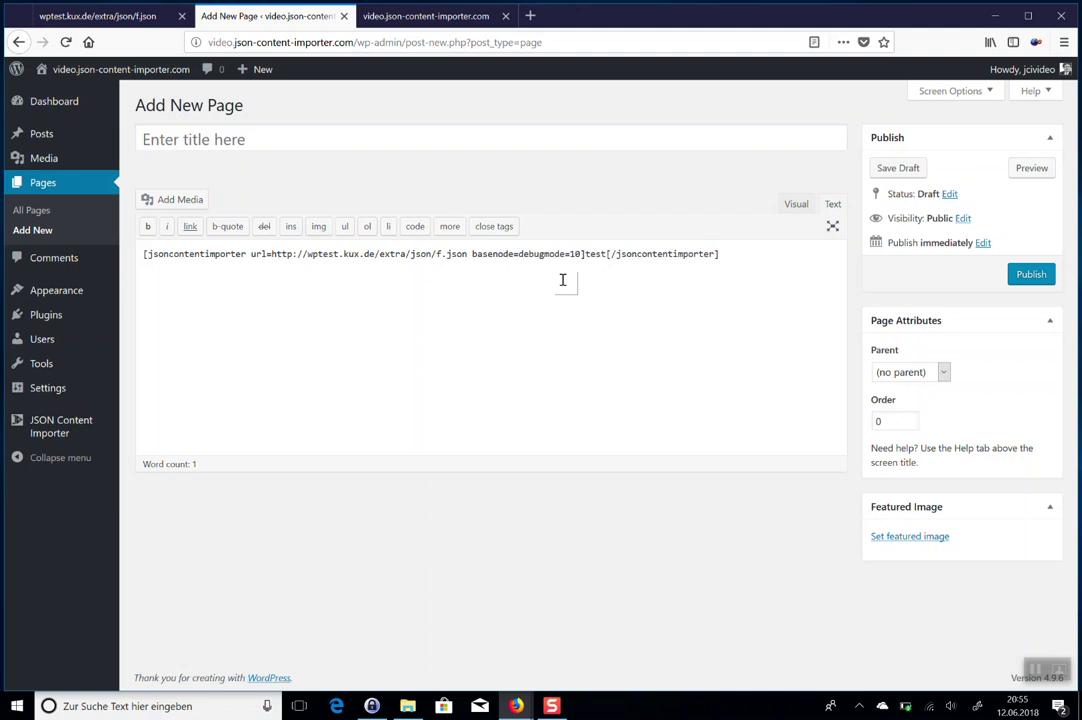
{"action": "type", "text": "items"}
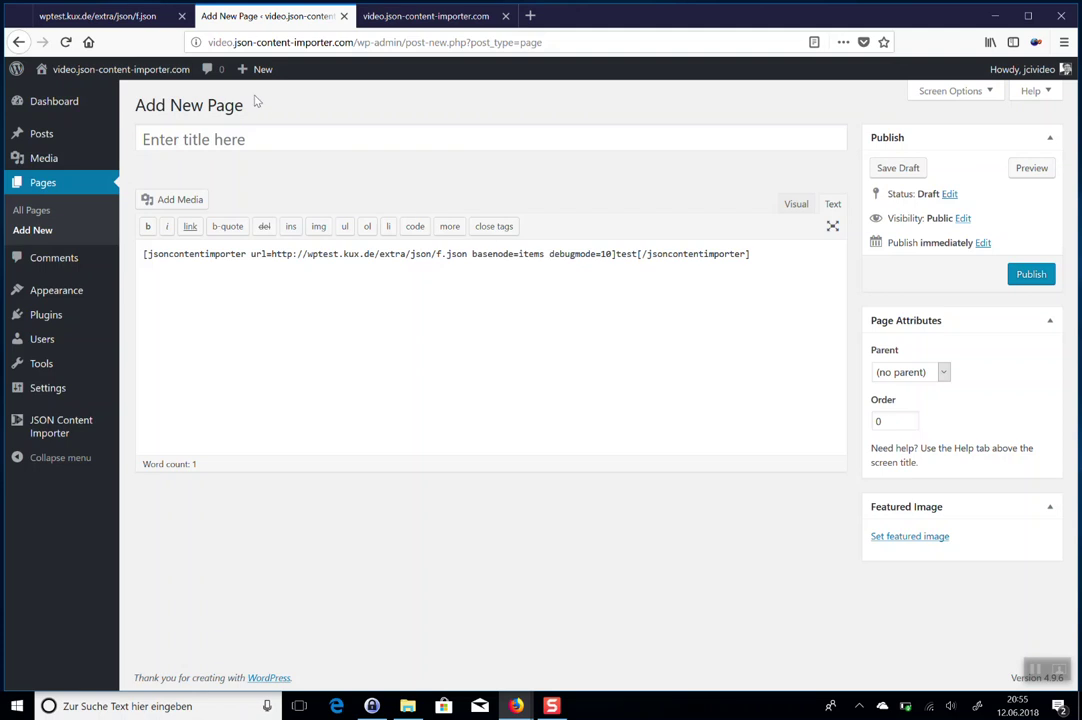
{"action": "left_click", "coordinate": [97, 15]}
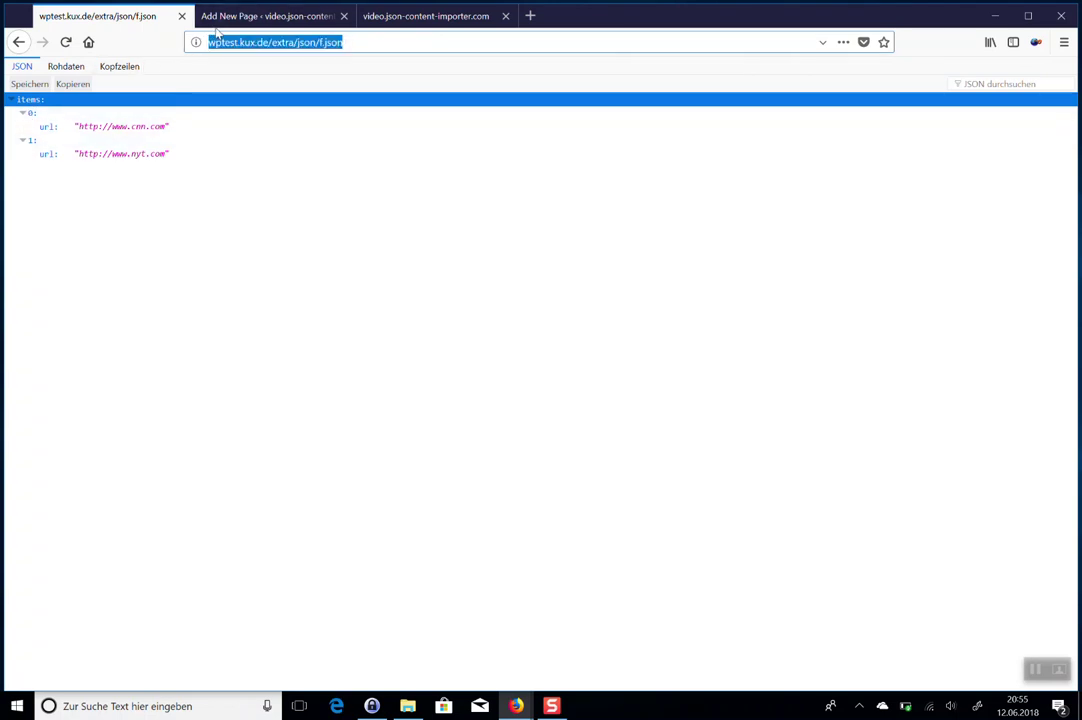
{"action": "left_click", "coordinate": [240, 24]}
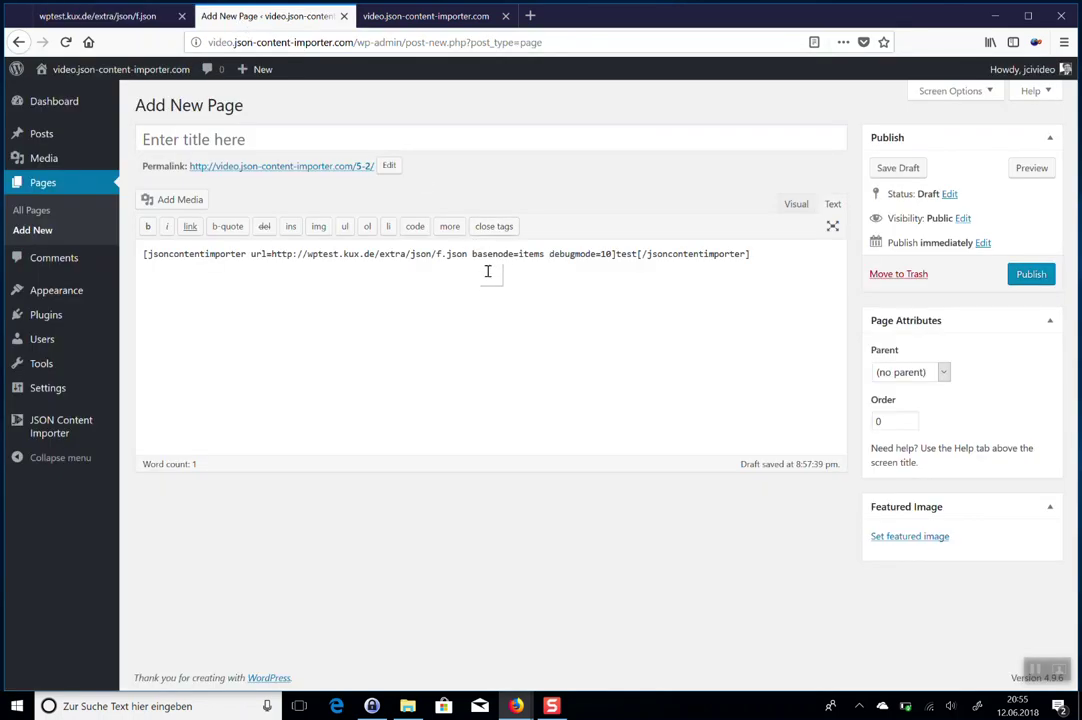
Replace 'test' with a new line reading 'url: {url}' as the template.
{"action": "left_click", "coordinate": [549, 255]}
{"action": "double_click", "coordinate": [624, 255]}
{"action": "key", "text": "Return"}
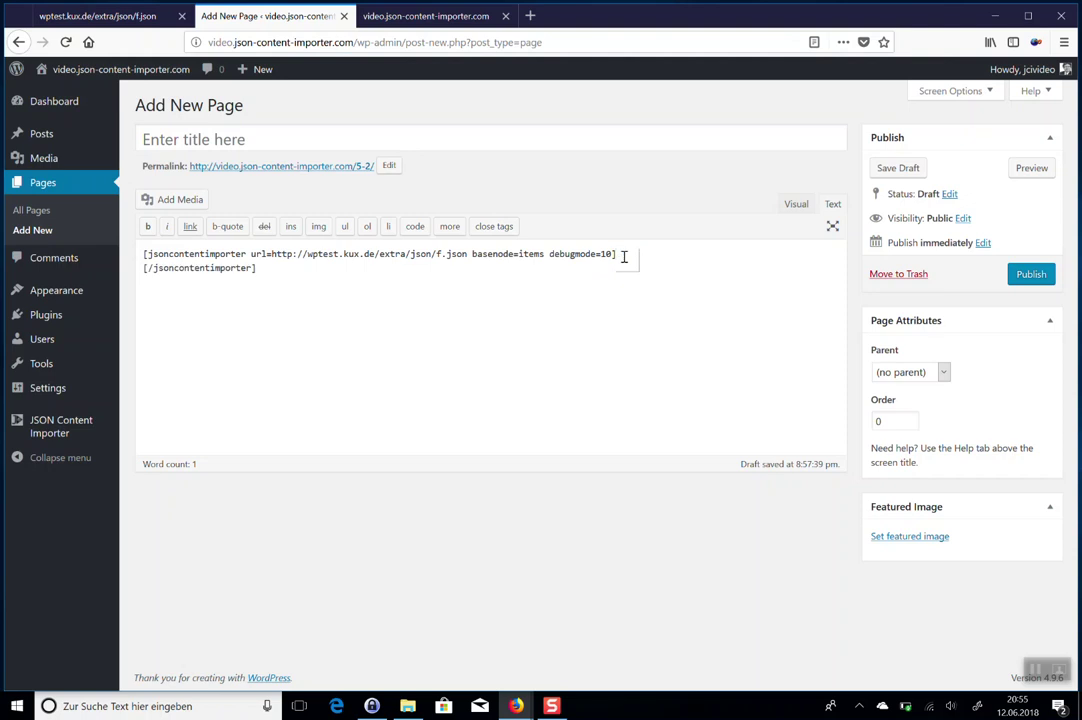
{"action": "type", "text": "url: {"}
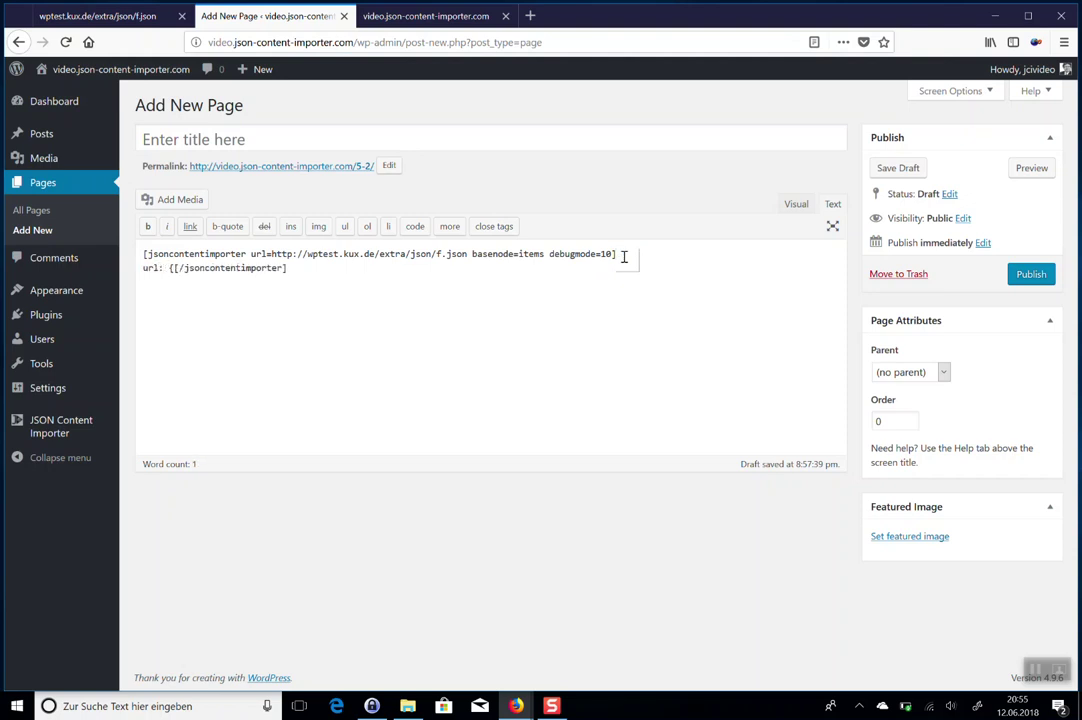
{"action": "type", "text": "url}"}
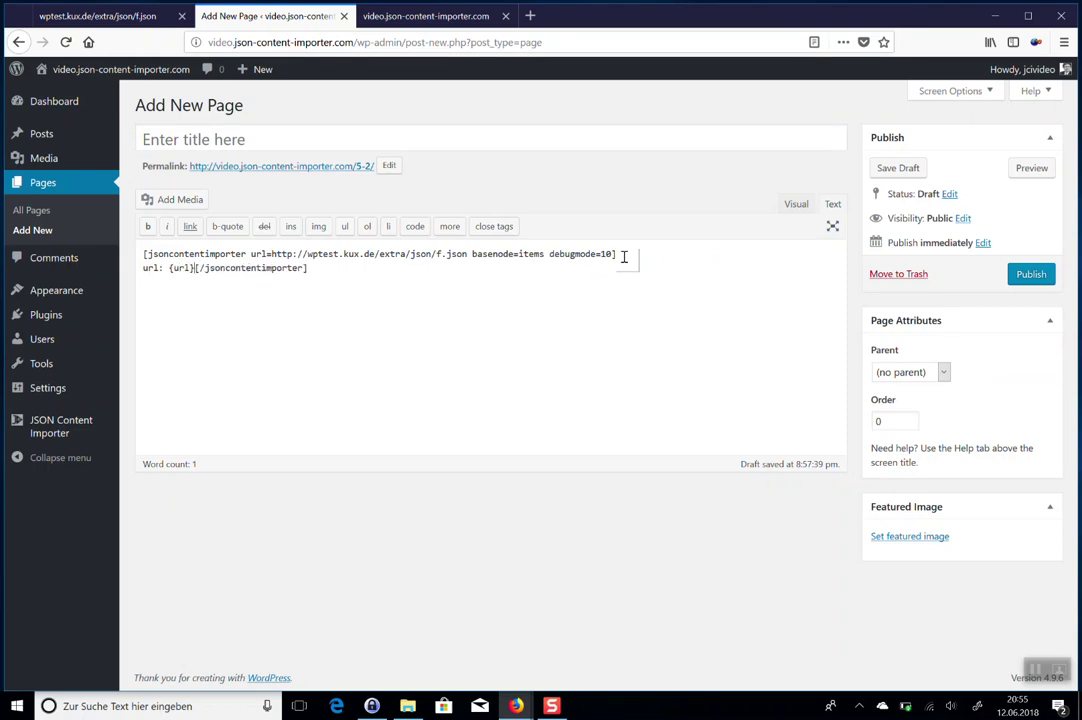
{"action": "left_click", "coordinate": [1032, 168]}
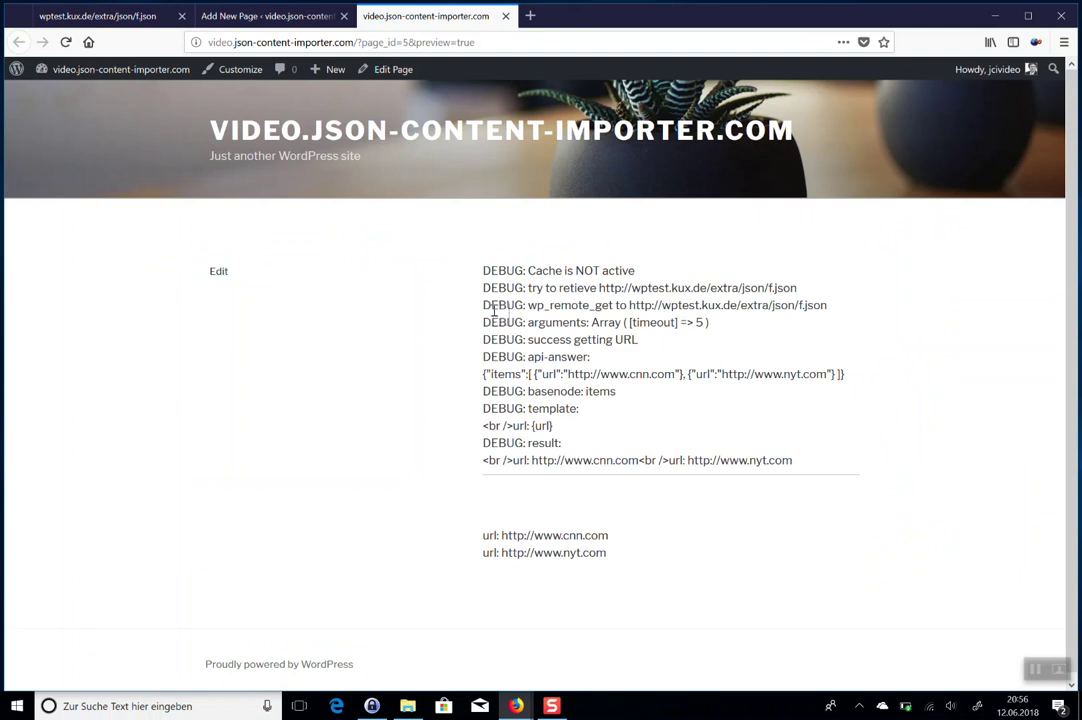
{"action": "left_click", "coordinate": [288, 17]}
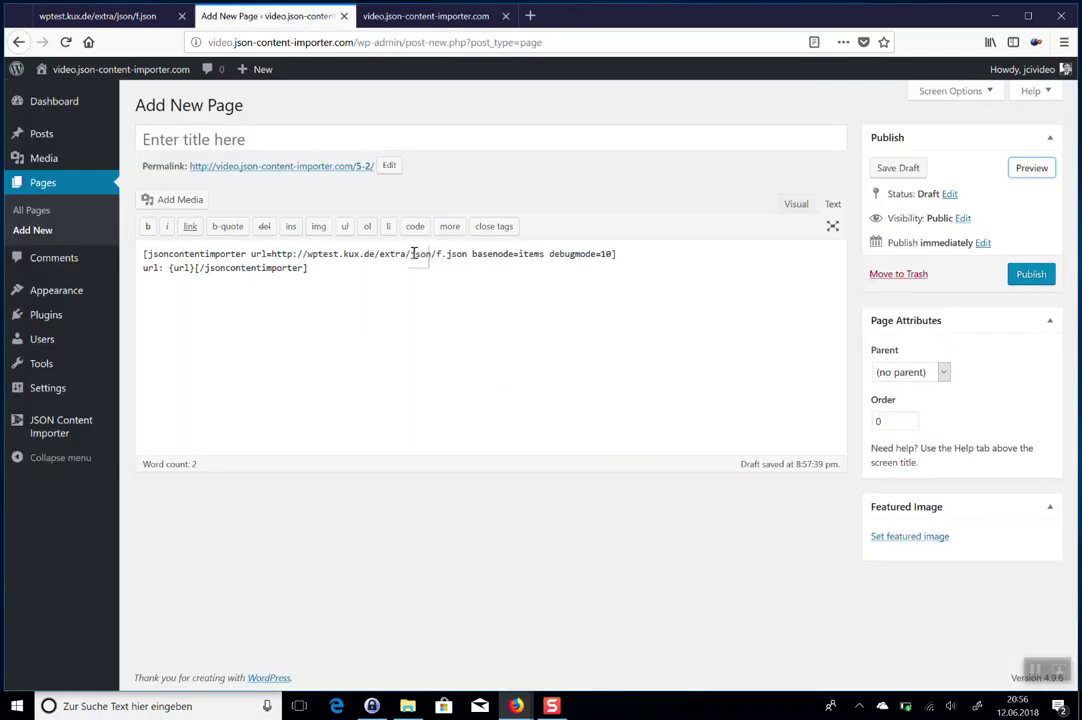
{"action": "left_click", "coordinate": [473, 257]}
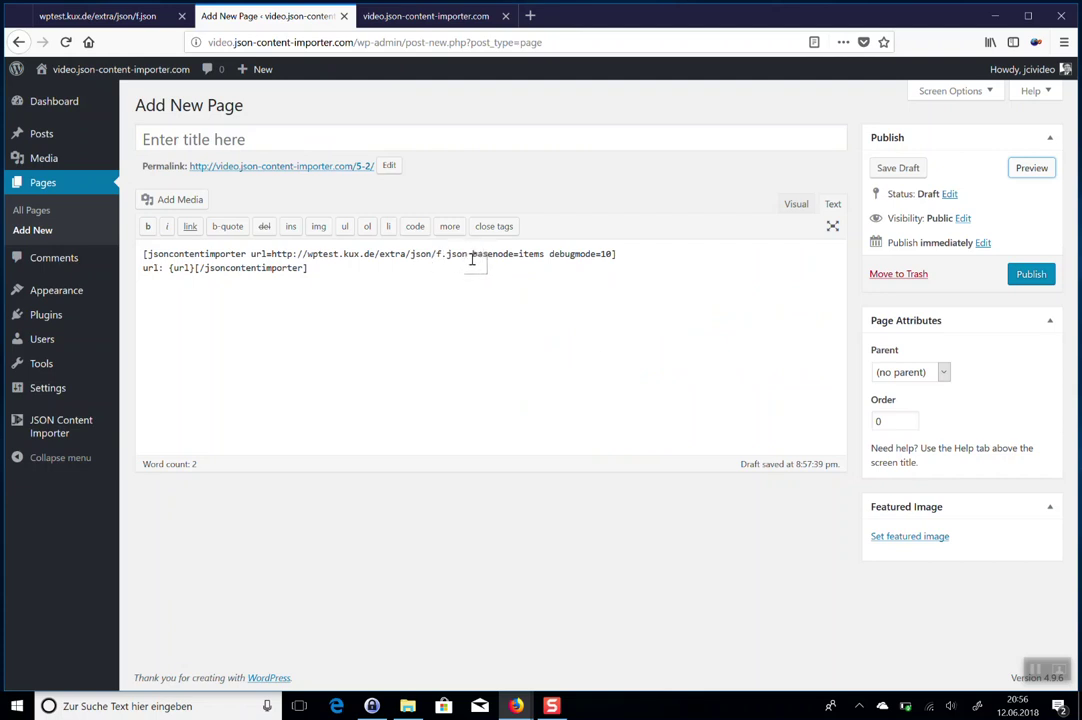